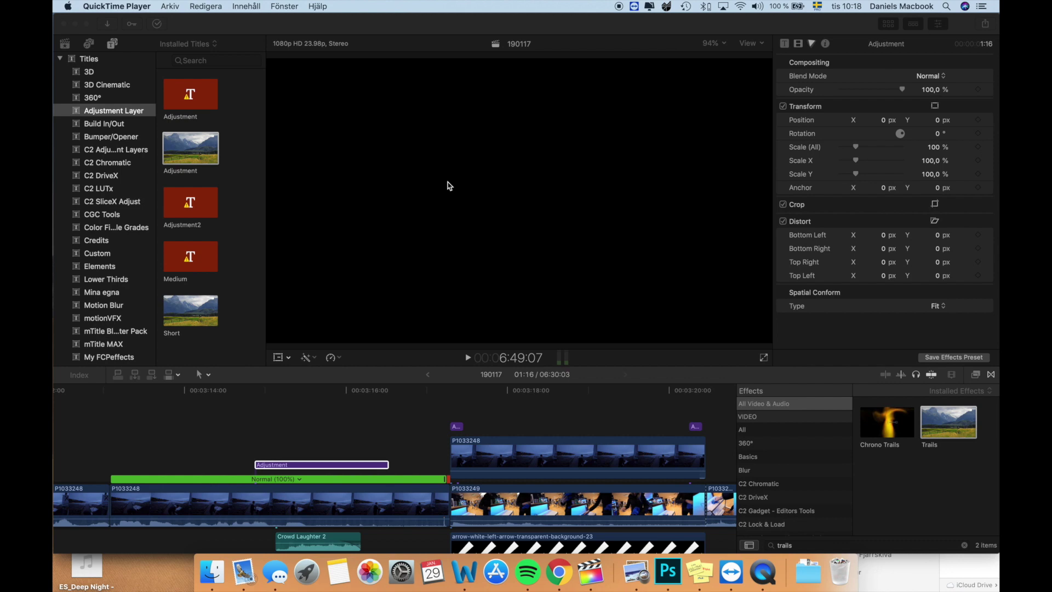
Bring the Sellfy Motion Blur Plugin page in Chrome to the front
{"action": "left_click", "coordinate": [559, 571]}
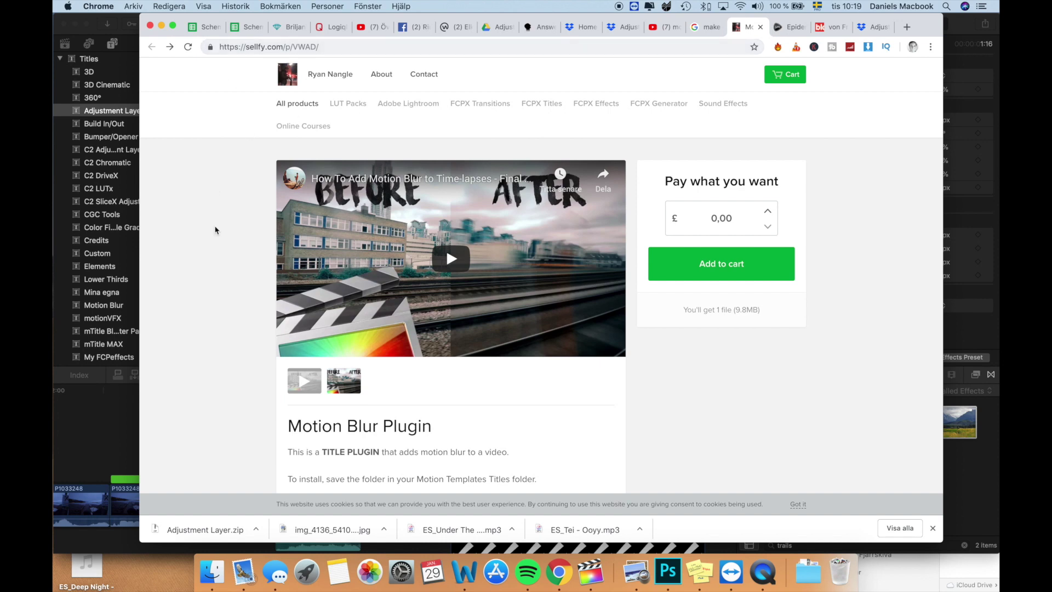
Add the Motion Blur Plugin to the cart and complete the free £0.00 checkout
{"action": "left_click", "coordinate": [704, 272]}
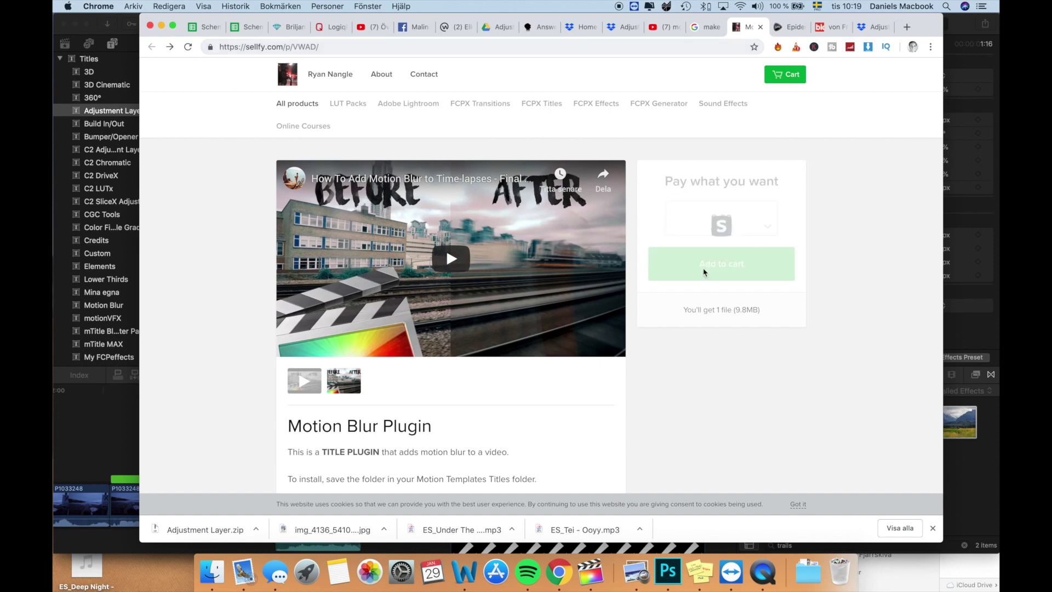
{"action": "left_click", "coordinate": [775, 76]}
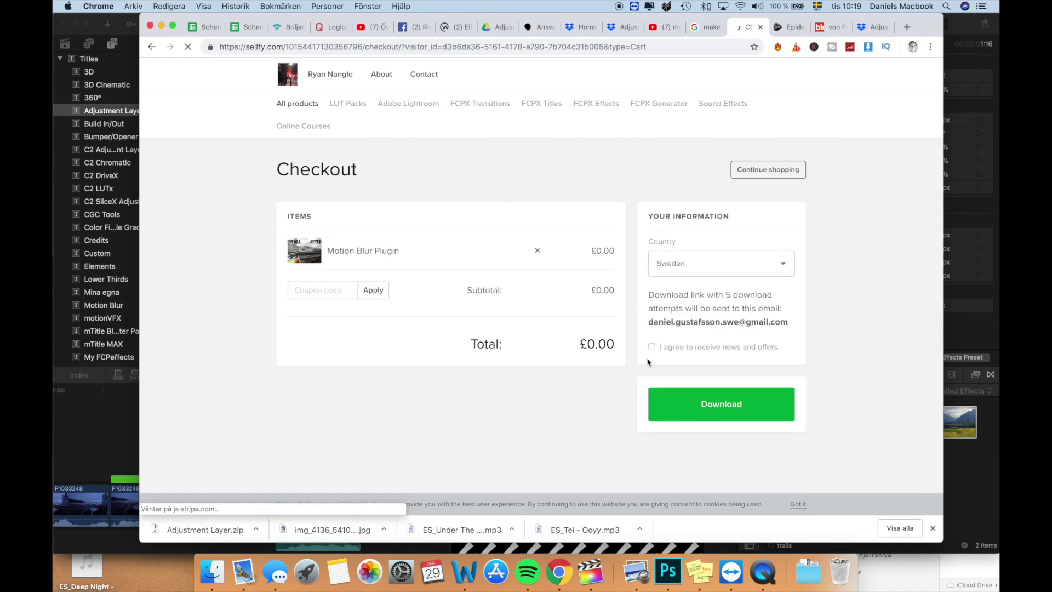
{"action": "left_click", "coordinate": [700, 413]}
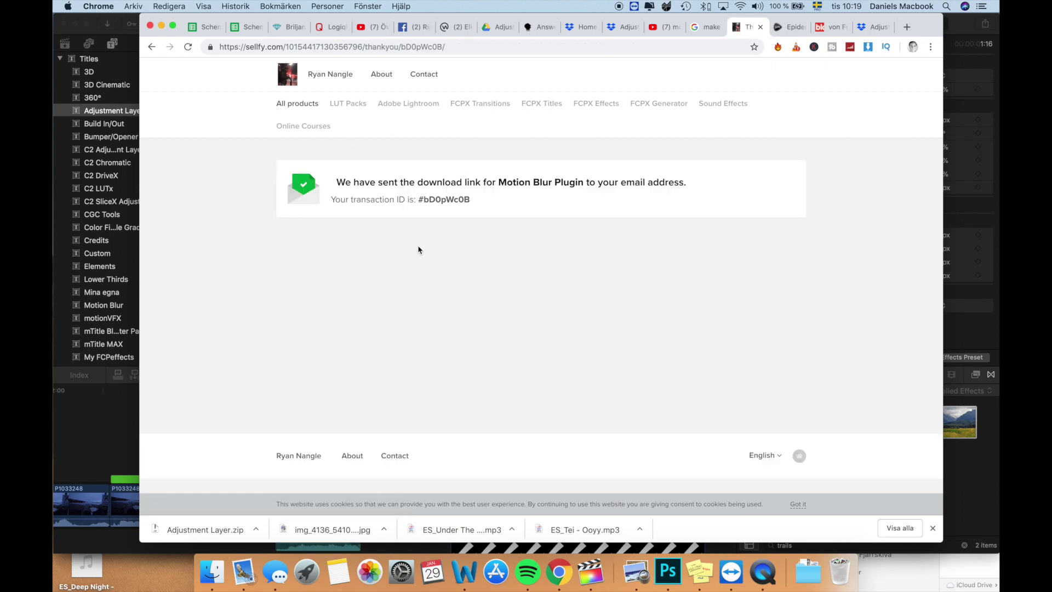
Open the Sellfy purchase email in Mail and follow its Download product link
{"action": "left_click", "coordinate": [244, 571]}
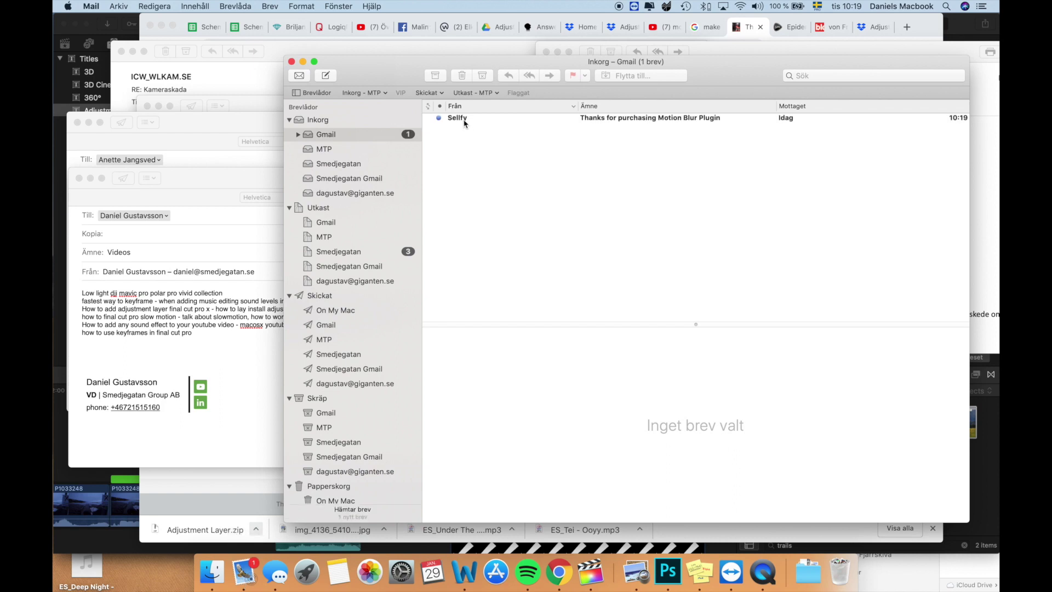
{"action": "left_click", "coordinate": [464, 121]}
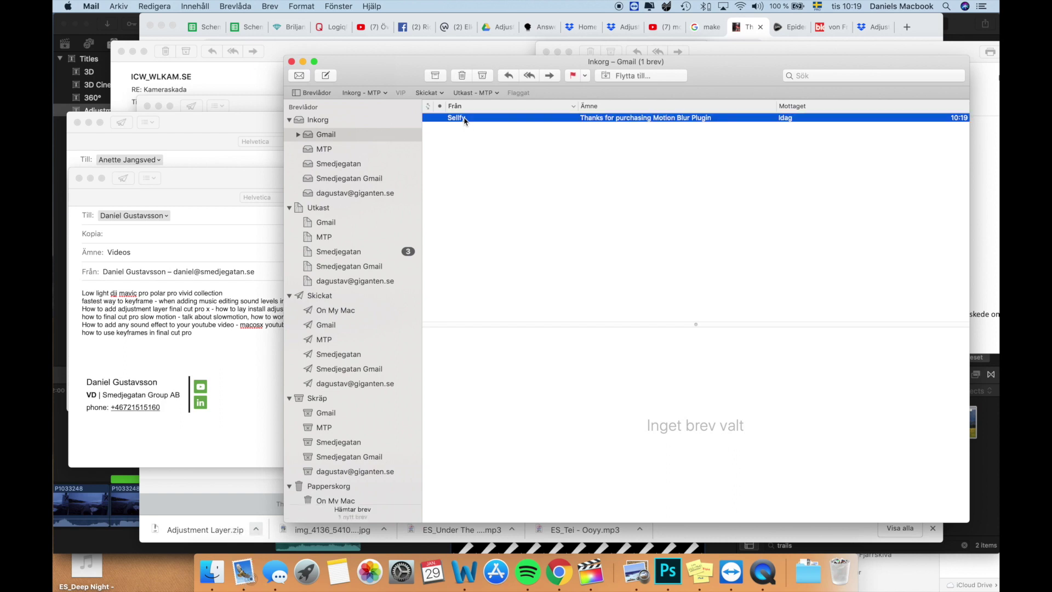
{"action": "scroll", "coordinate": [559, 417], "scroll_direction": "down", "scroll_amount": 5}
{"action": "left_click", "coordinate": [575, 387]}
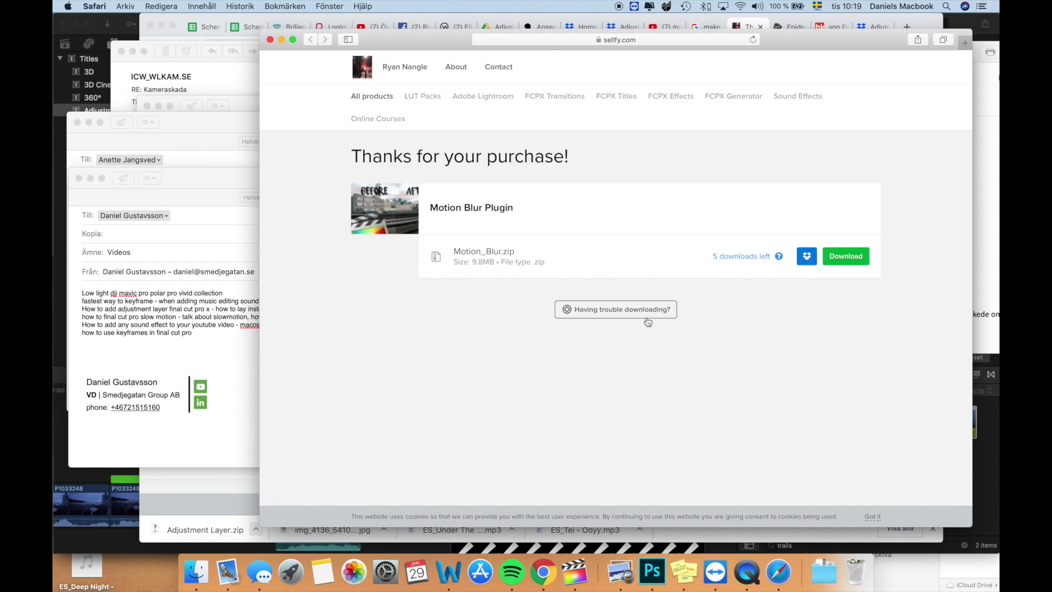
Save Motion_Blur.zip into Hämtade filer and open the Downloads folder in Finder
{"action": "left_click", "coordinate": [843, 260]}
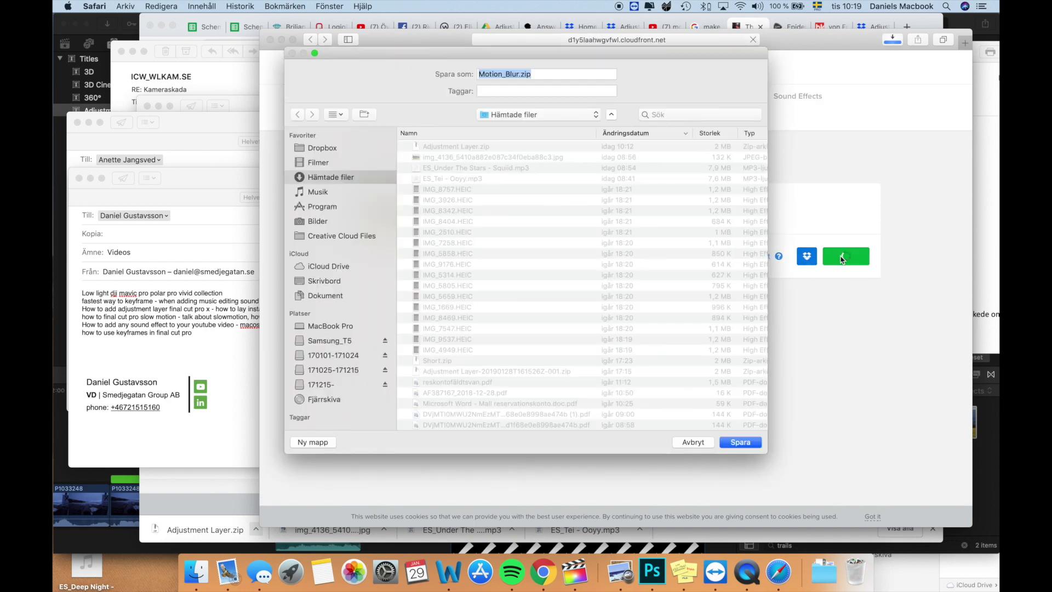
{"action": "left_click", "coordinate": [741, 443]}
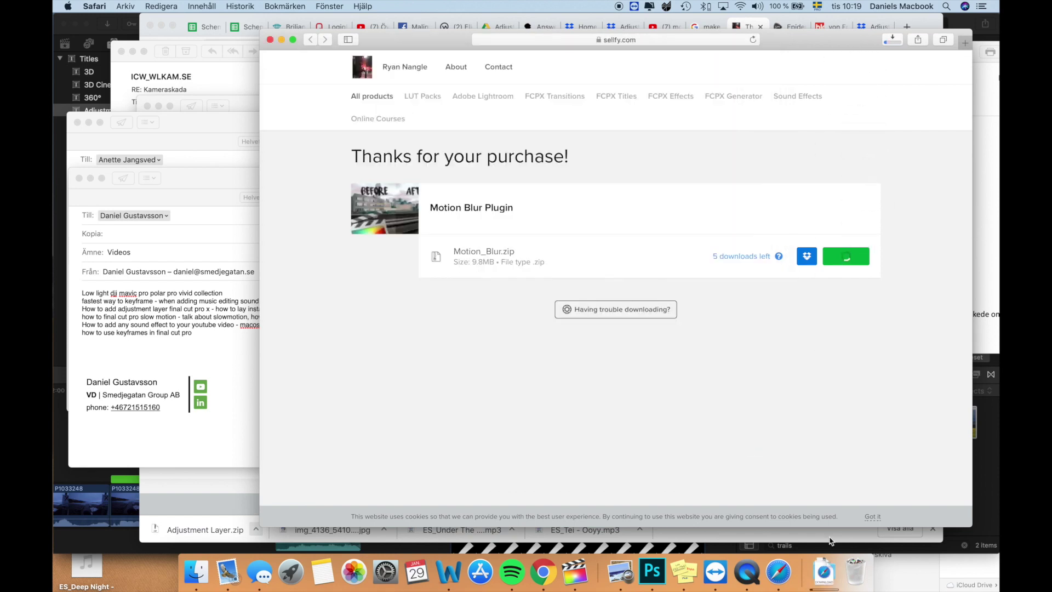
{"action": "left_click", "coordinate": [824, 572]}
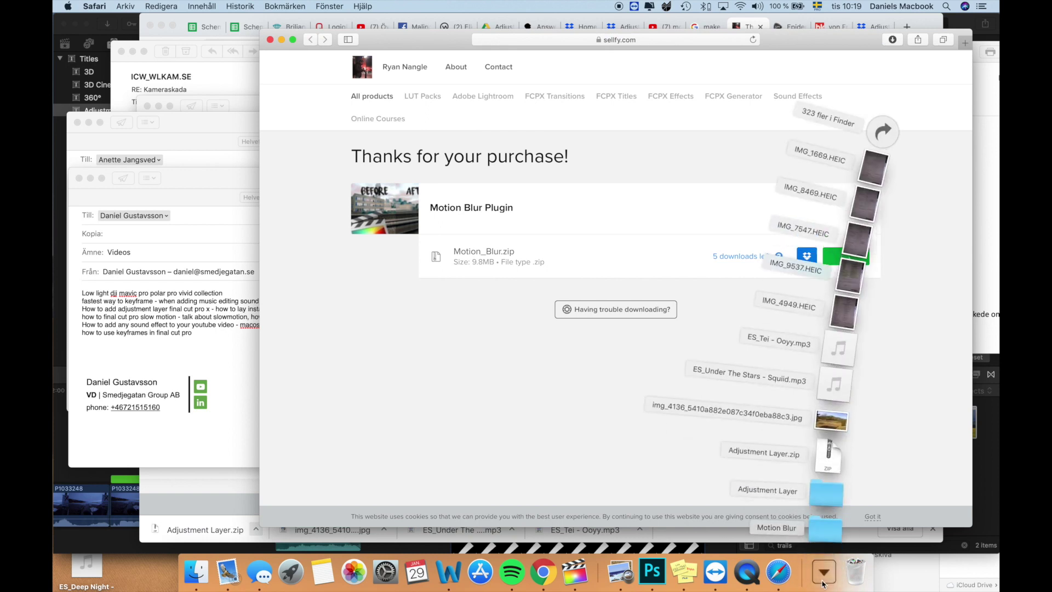
{"action": "left_click", "coordinate": [881, 135]}
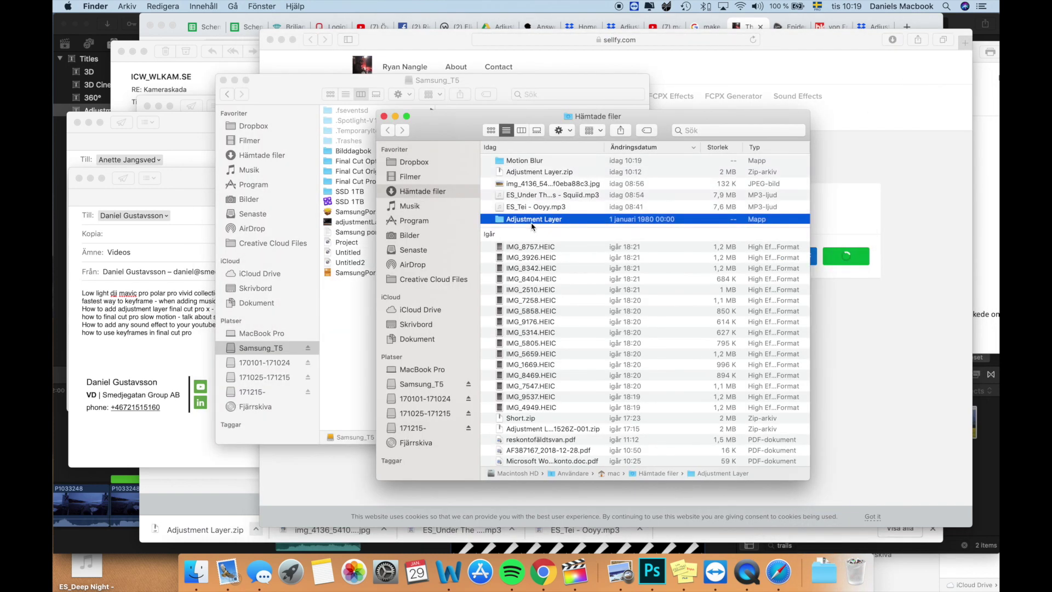
Select and open the unzipped Motion Blur folder in Hämtade filer
{"action": "left_click", "coordinate": [523, 163]}
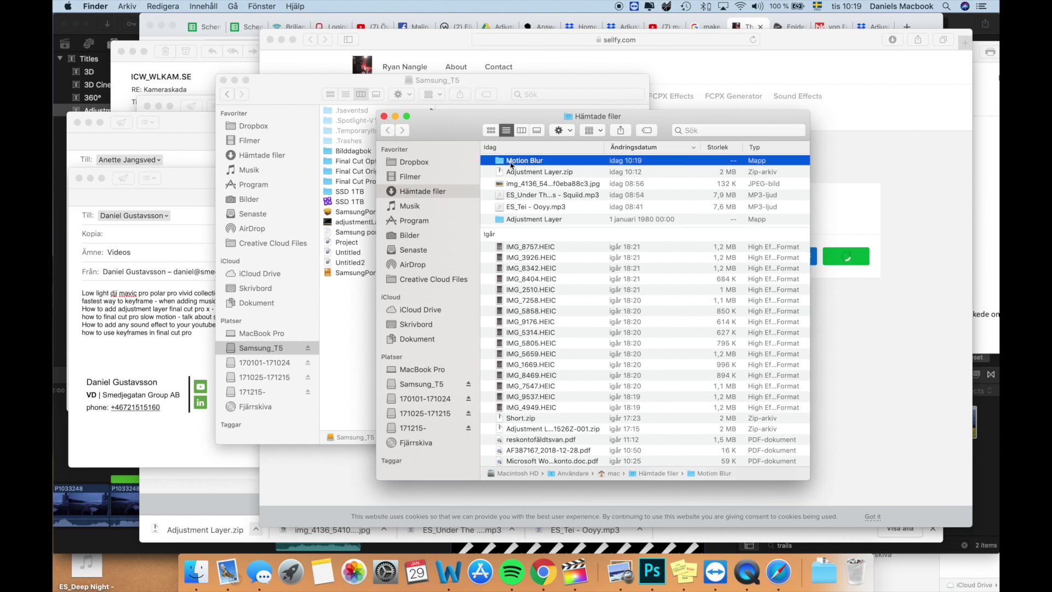
{"action": "double_click", "coordinate": [511, 162]}
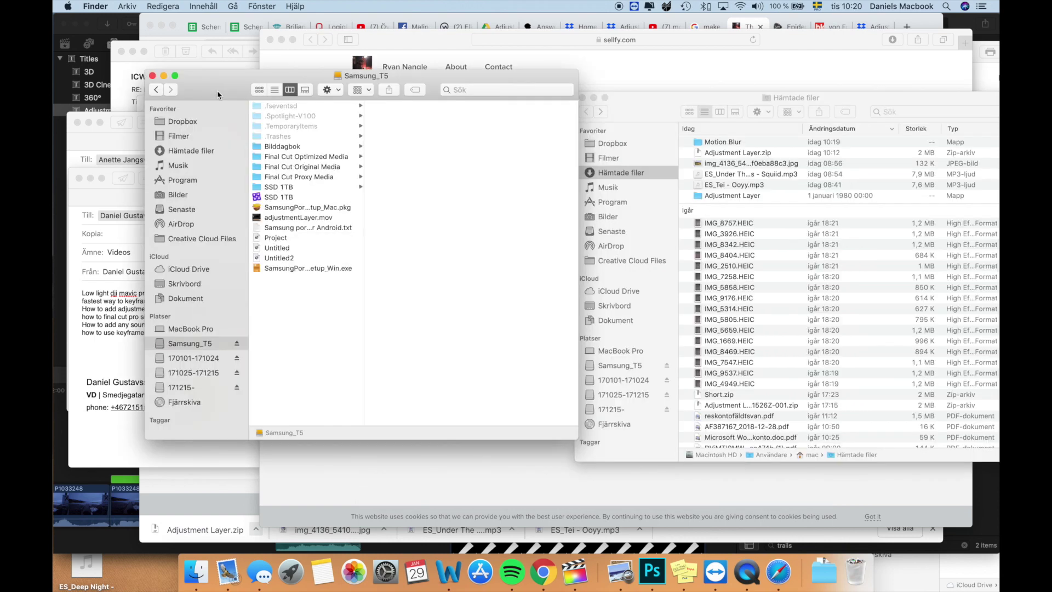
Browse the Samsung_T5 window to Filmer › Motion Templates › Titles
{"action": "left_click_drag", "start_coordinate": [217, 90], "coordinate": [191, 82]}
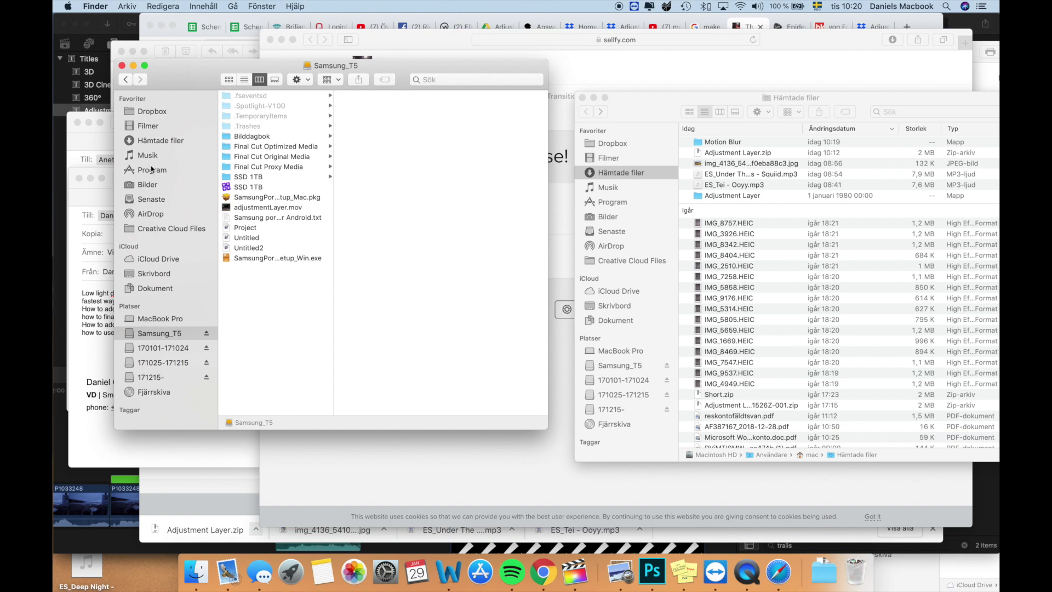
{"action": "left_click", "coordinate": [149, 128]}
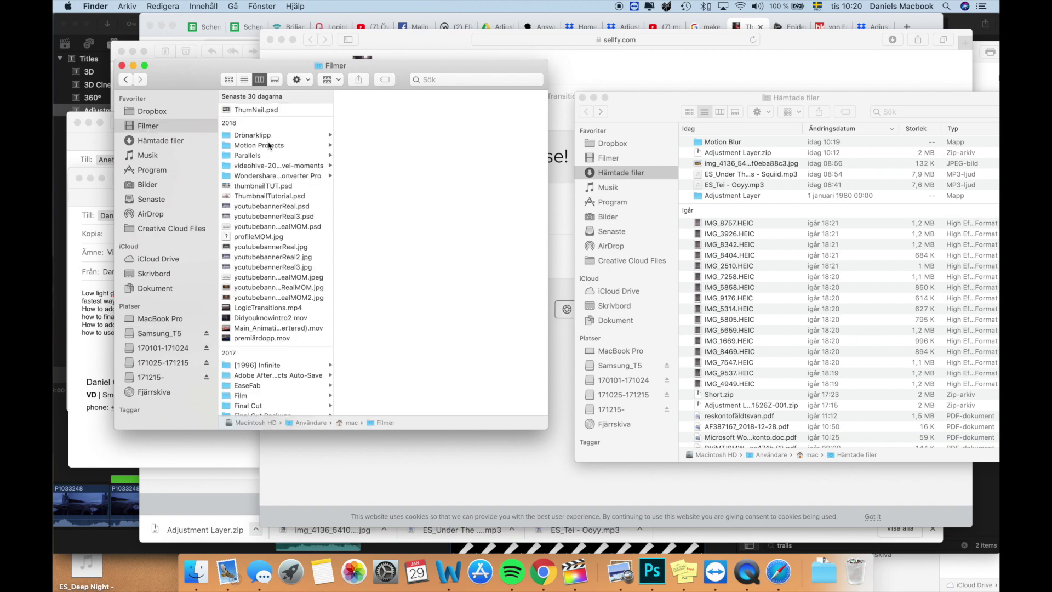
{"action": "scroll", "coordinate": [268, 145], "scroll_direction": "down", "scroll_amount": 6}
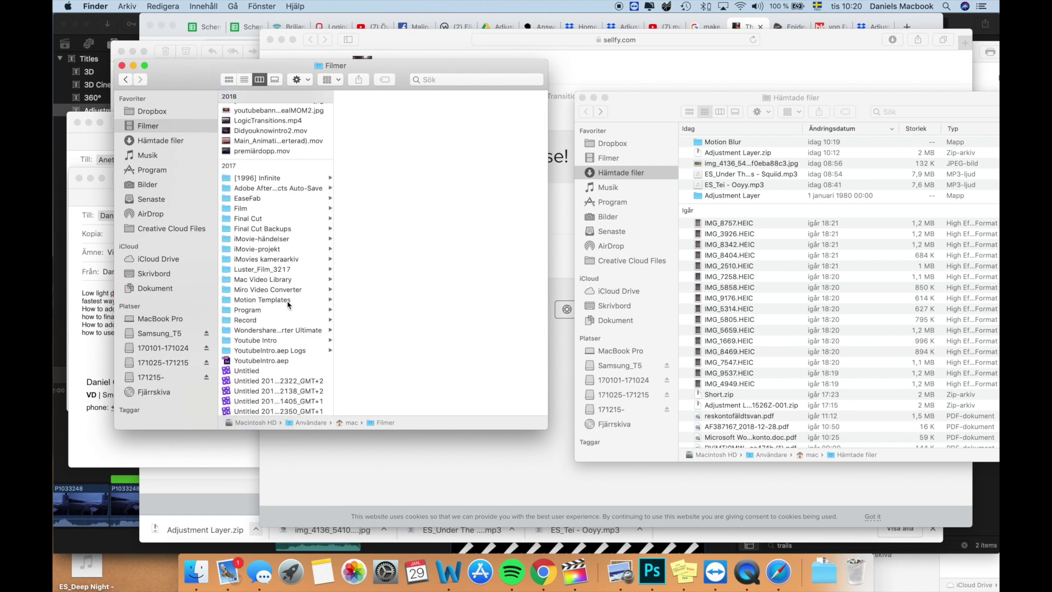
{"action": "left_click", "coordinate": [289, 301]}
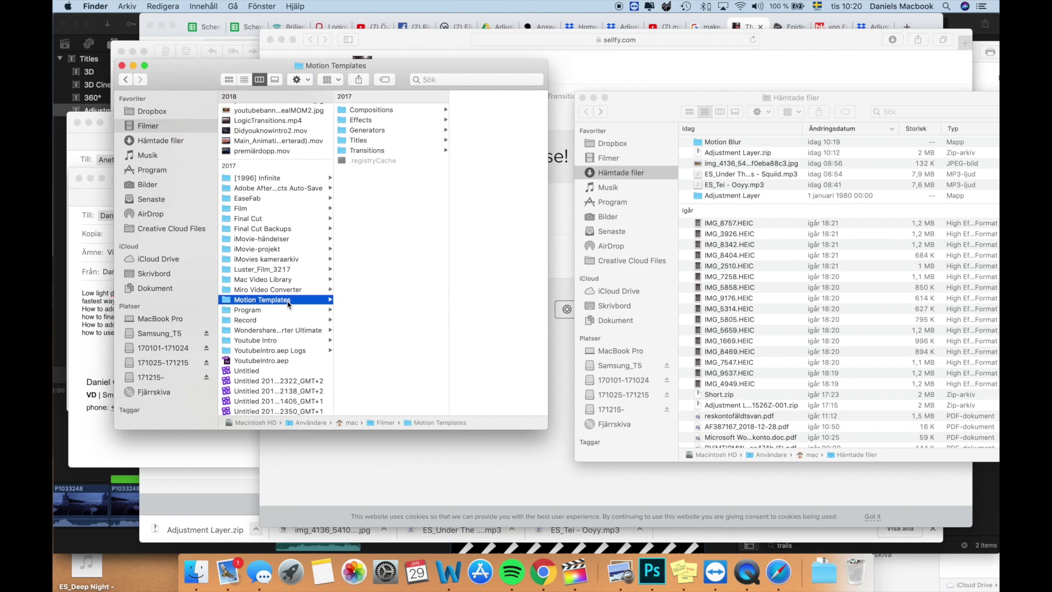
{"action": "left_click", "coordinate": [361, 141]}
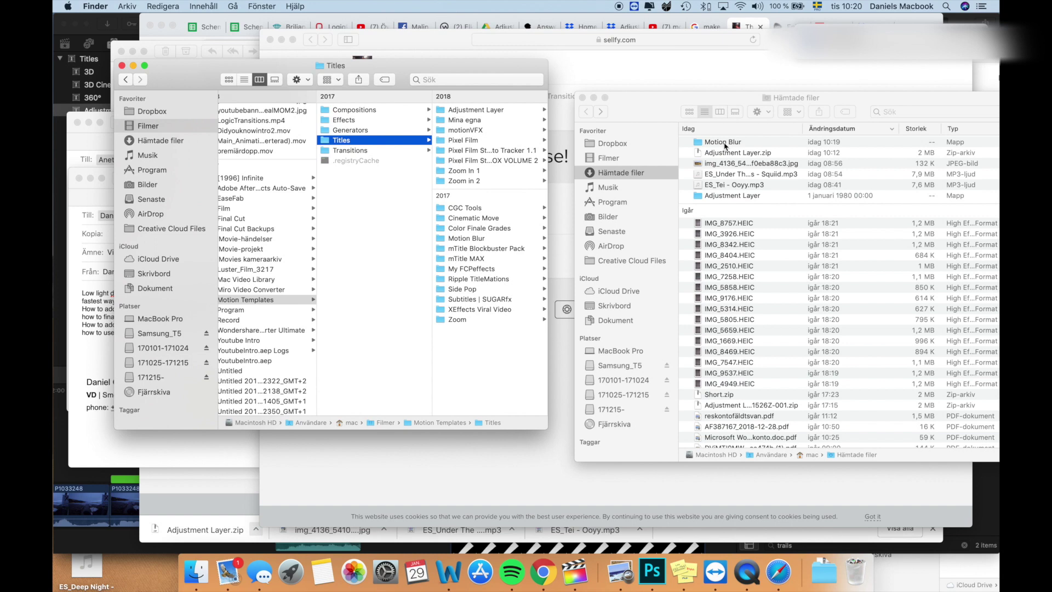
Open the existing Titles › Motion Blur folder and select the downloaded Motion Blur folder
{"action": "mouse_move", "coordinate": [724, 145]}
{"action": "left_mouse_down"}
{"action": "mouse_move", "coordinate": [501, 229]}
{"action": "mouse_move", "coordinate": [504, 364]}
{"action": "mouse_move", "coordinate": [713, 142]}
{"action": "left_mouse_up"}
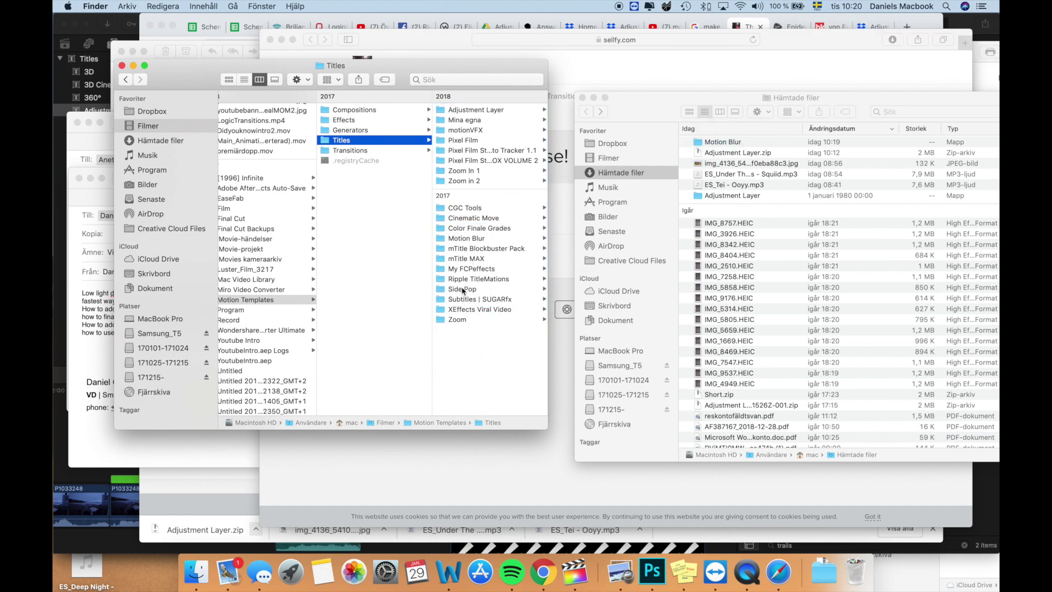
{"action": "left_click", "coordinate": [471, 240]}
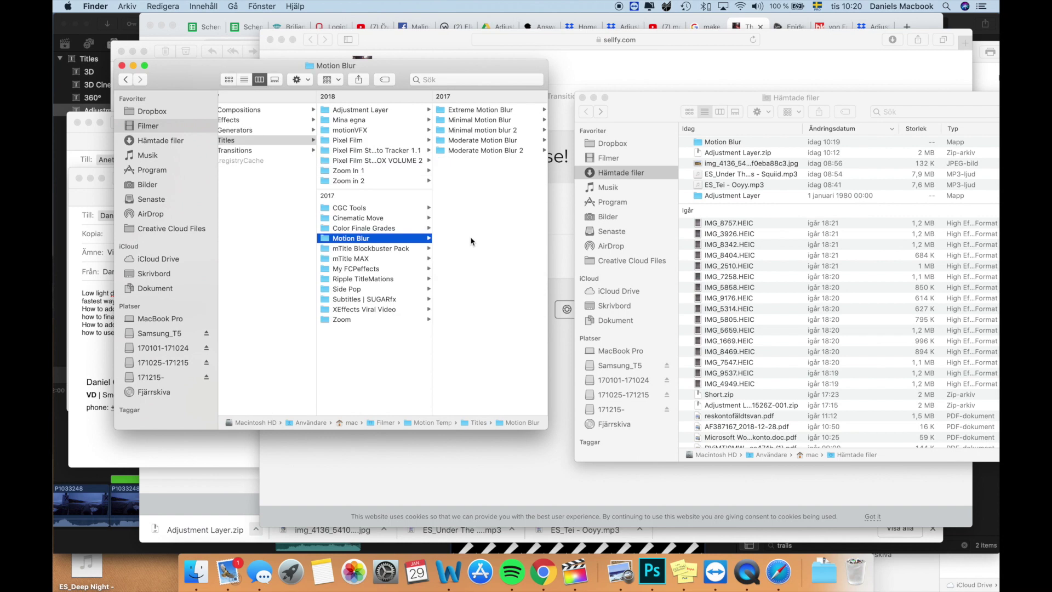
{"action": "left_click", "coordinate": [723, 143]}
Move Moderate Motion Blur 3 and Minimal Motion Blur 3 into Titles › Motion Blur
{"action": "double_click", "coordinate": [704, 143]}
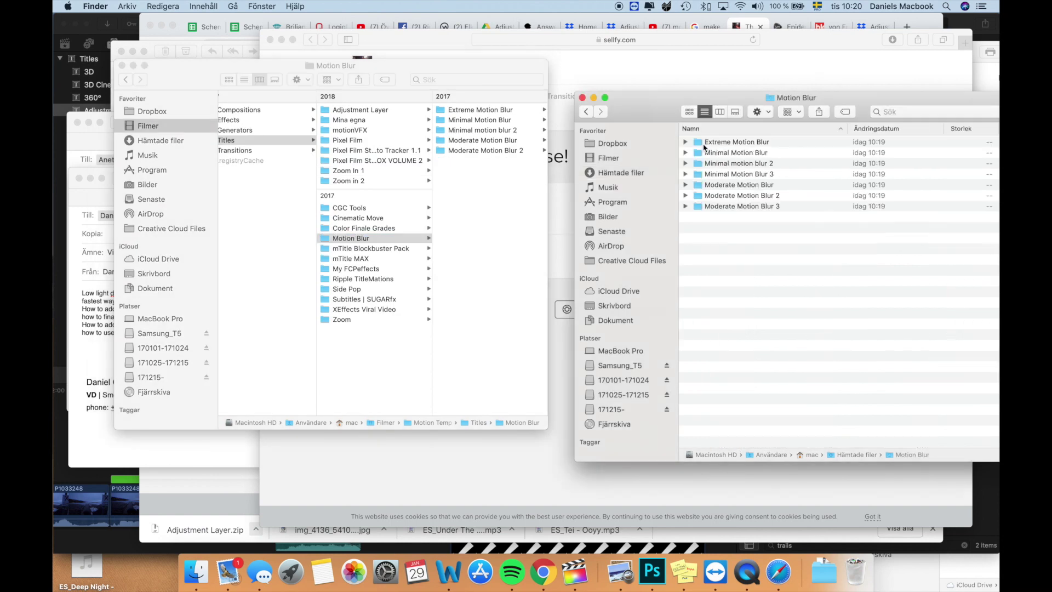
{"action": "left_click", "coordinate": [701, 207]}
{"action": "left_click_drag", "start_coordinate": [700, 208], "coordinate": [463, 208]}
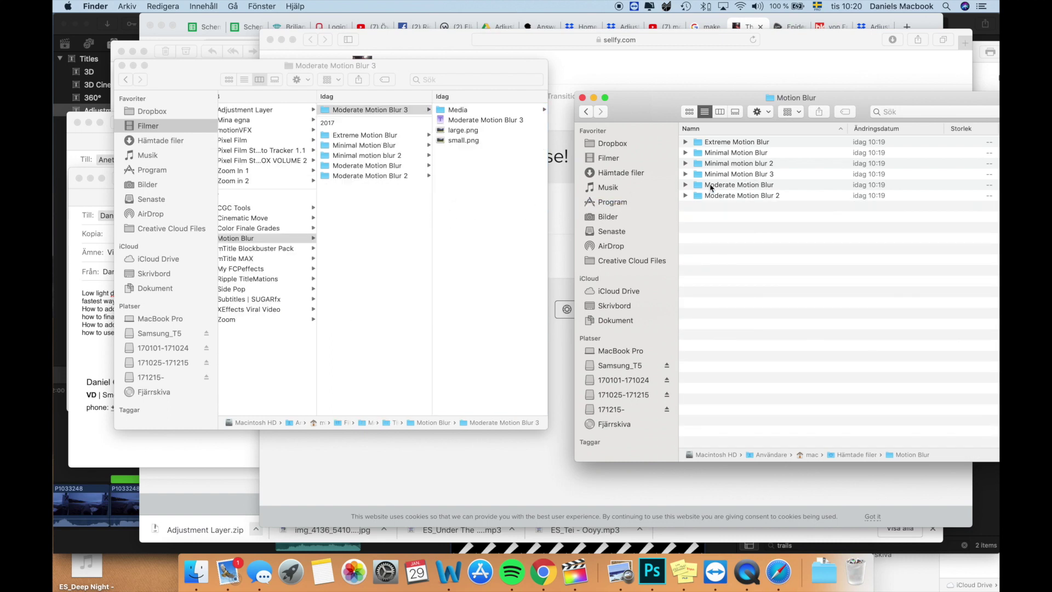
{"action": "left_click_drag", "start_coordinate": [729, 175], "coordinate": [369, 259]}
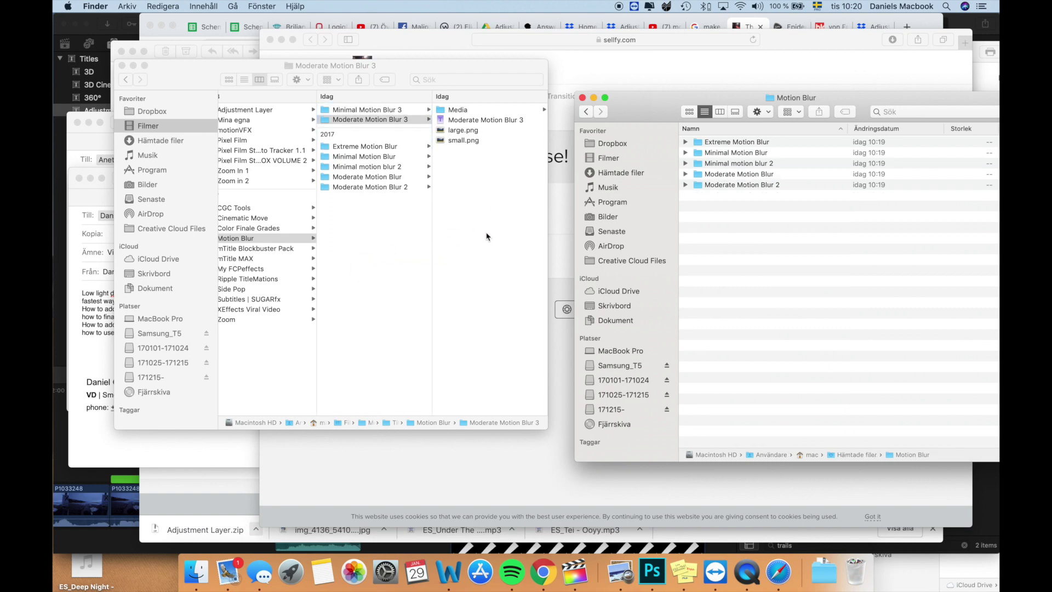
{"action": "left_click", "coordinate": [486, 237]}
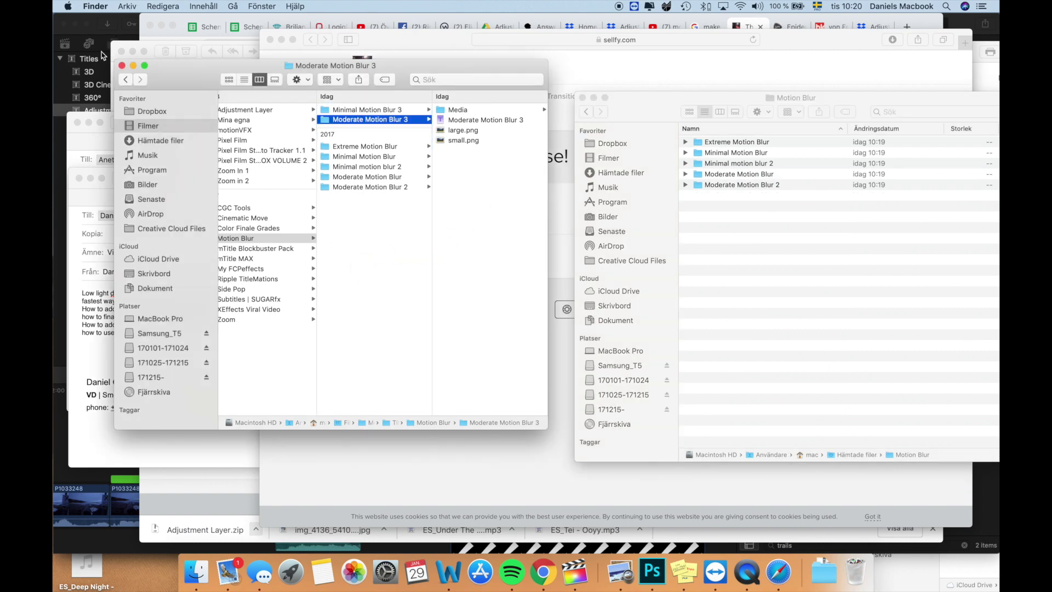
{"action": "left_click", "coordinate": [102, 55]}
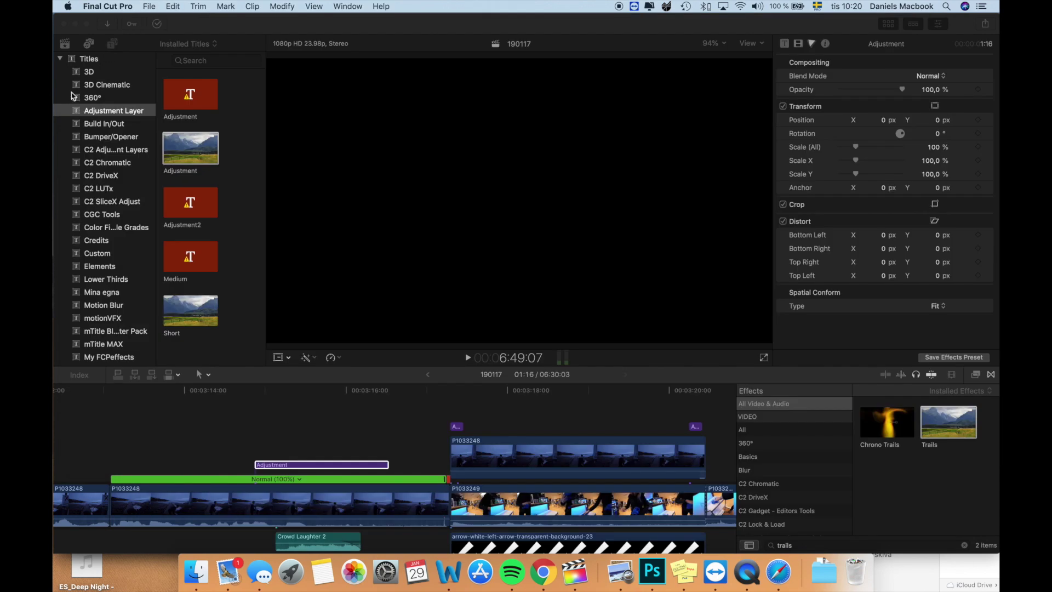
Show the Motion Blur category in Final Cut Pro's Titles browser
{"action": "left_click", "coordinate": [113, 43]}
{"action": "left_click", "coordinate": [89, 44]}
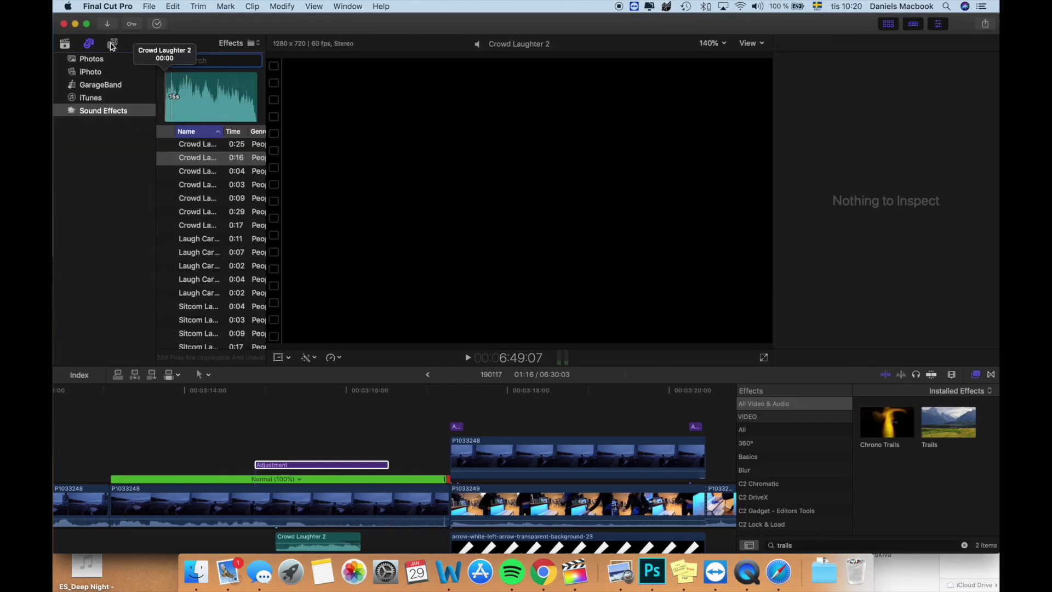
{"action": "left_click", "coordinate": [112, 44]}
{"action": "scroll", "coordinate": [107, 197], "scroll_direction": "down", "scroll_amount": 4}
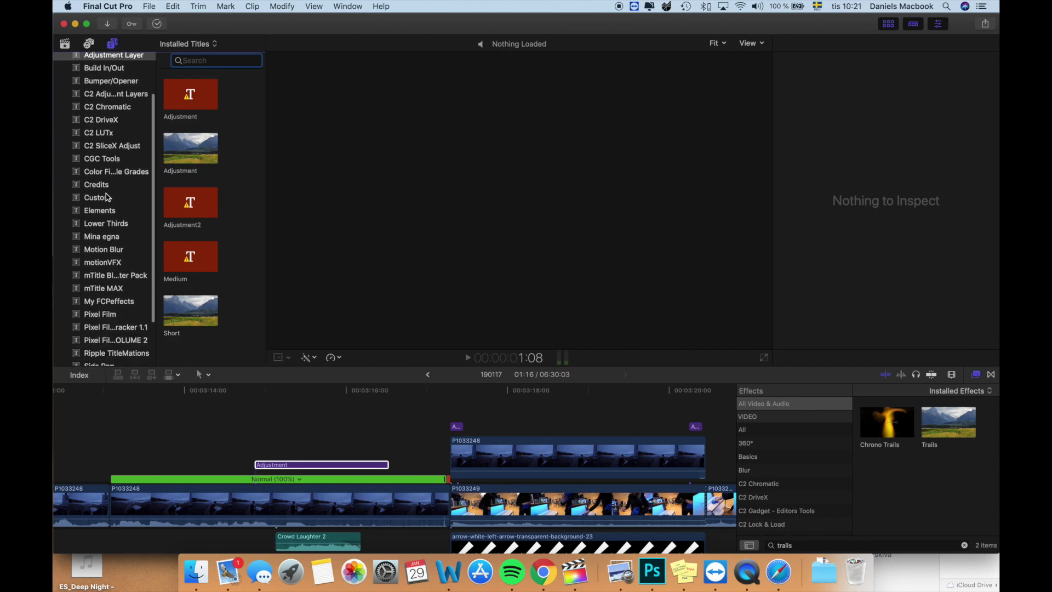
{"action": "scroll", "coordinate": [107, 197], "scroll_direction": "down", "scroll_amount": 2}
{"action": "left_click", "coordinate": [104, 213]}
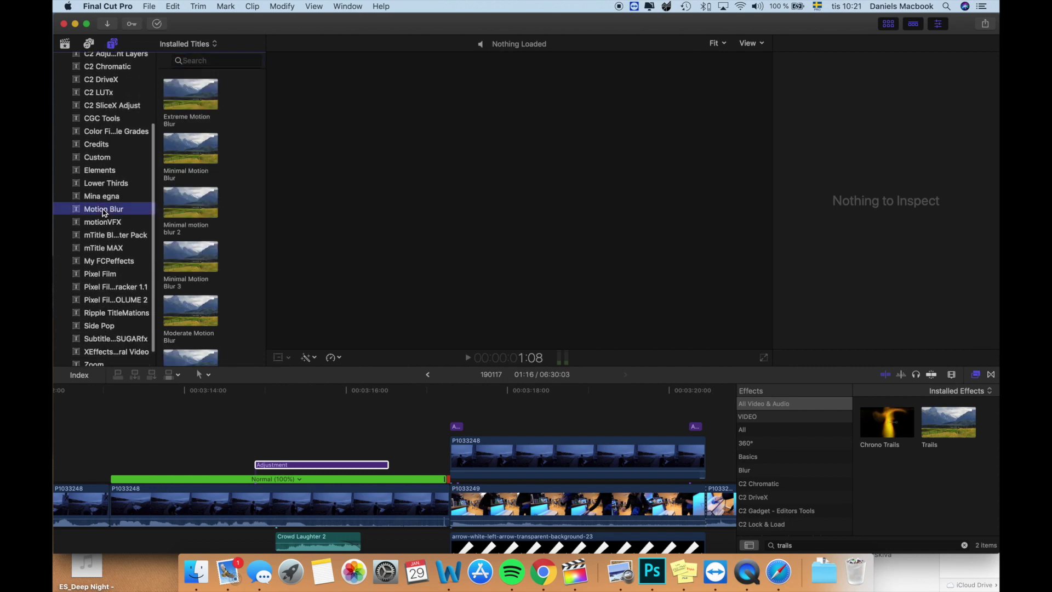
Add the Moderate Motion Blur 2 title above the clip at the playhead
{"action": "scroll", "coordinate": [190, 159], "scroll_direction": "down", "scroll_amount": 3}
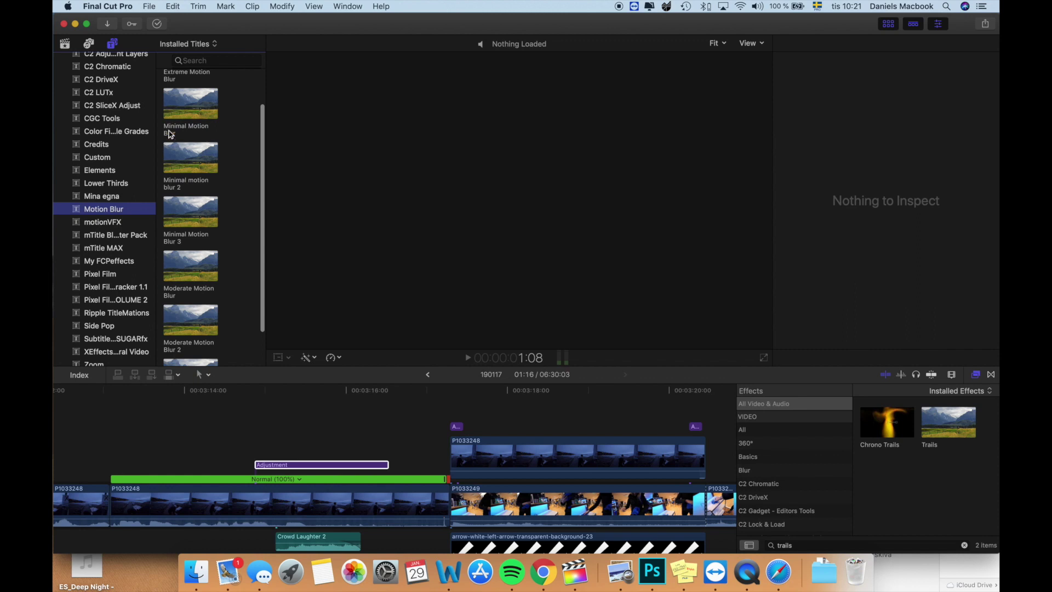
{"action": "scroll", "coordinate": [229, 263], "scroll_direction": "down", "scroll_amount": 3}
{"action": "left_click", "coordinate": [191, 291]}
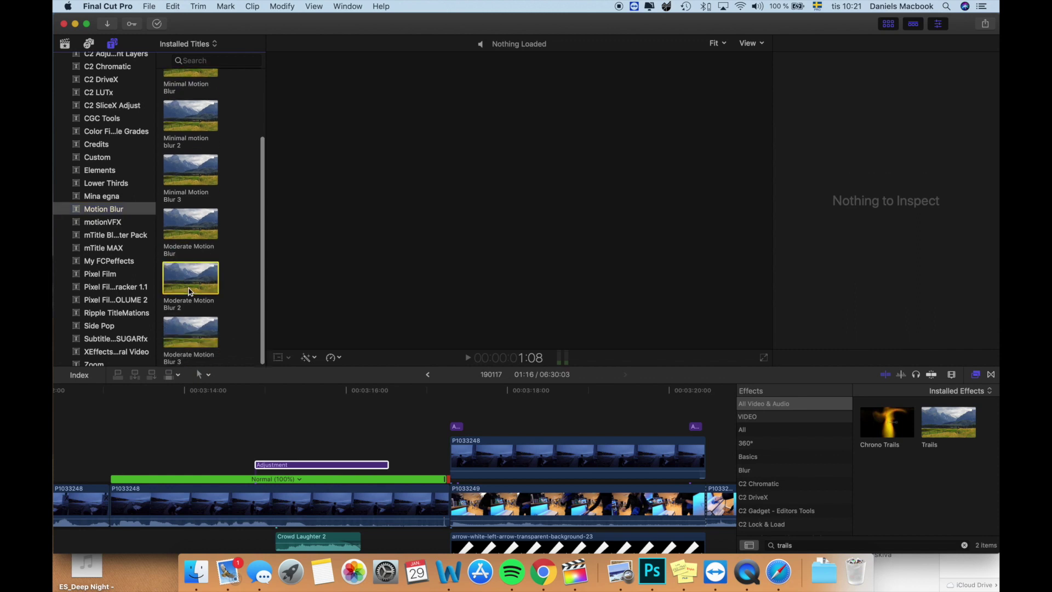
{"action": "left_click_drag", "start_coordinate": [188, 285], "coordinate": [187, 425]}
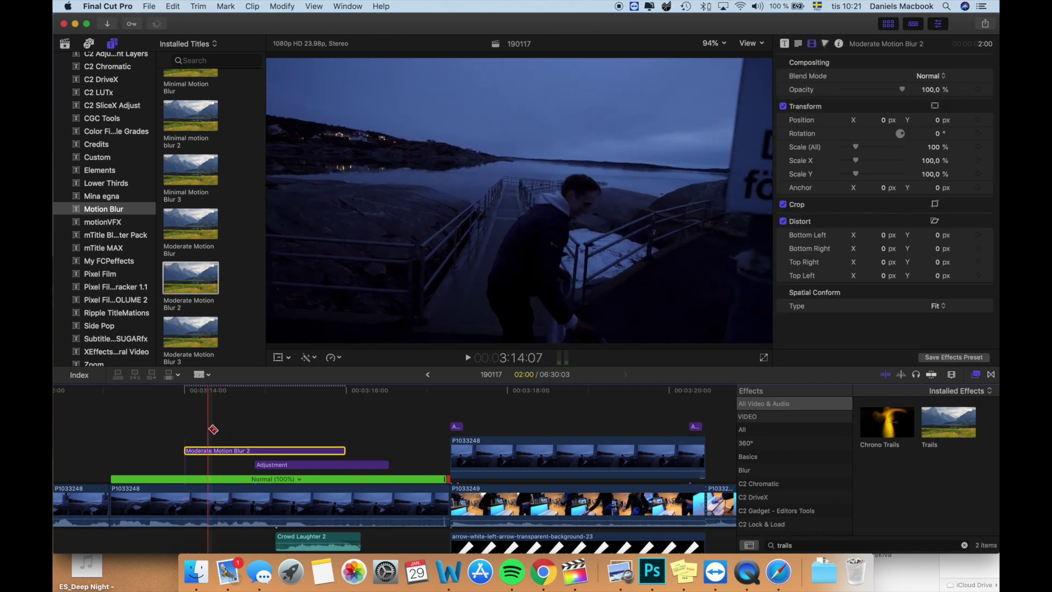
{"action": "key", "text": "Delete"}
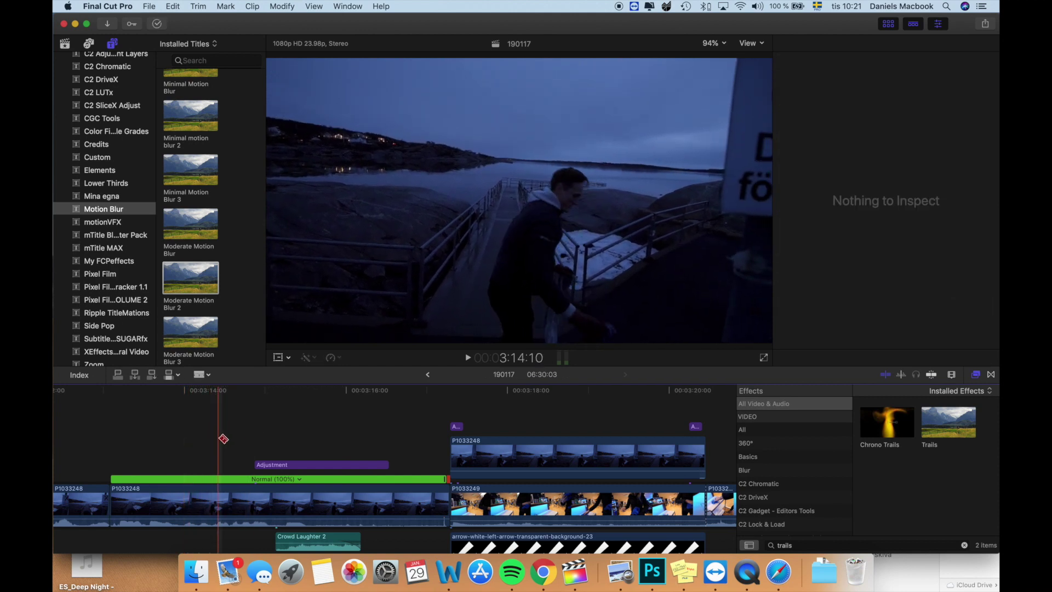